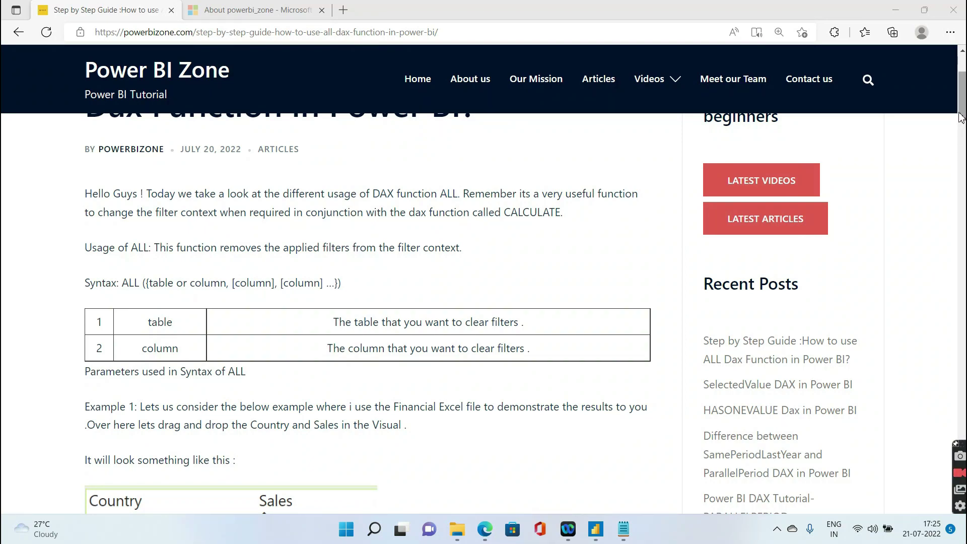
Highlight the ALL syntax in the Edge article, then switch to the Power BI report.
drag(960, 117, 960, 110)
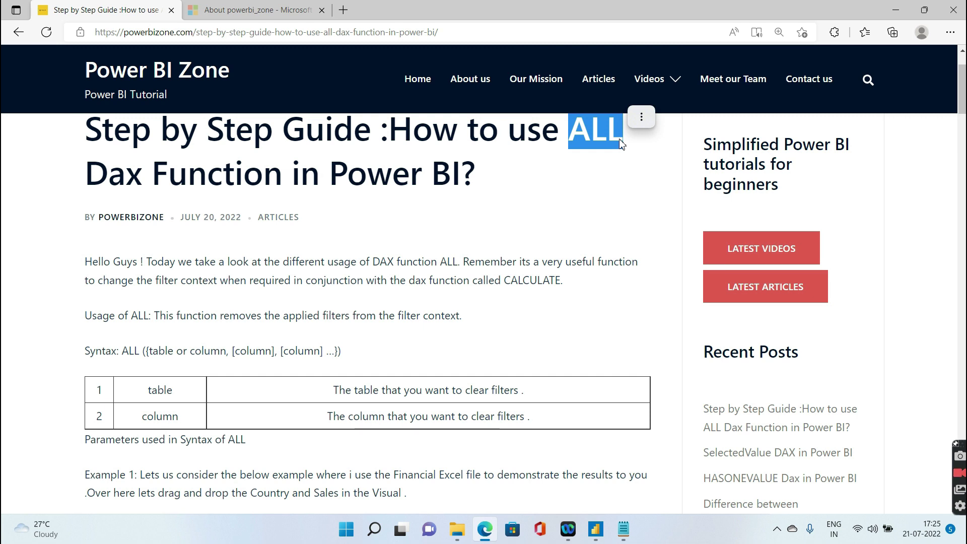
click(568, 269)
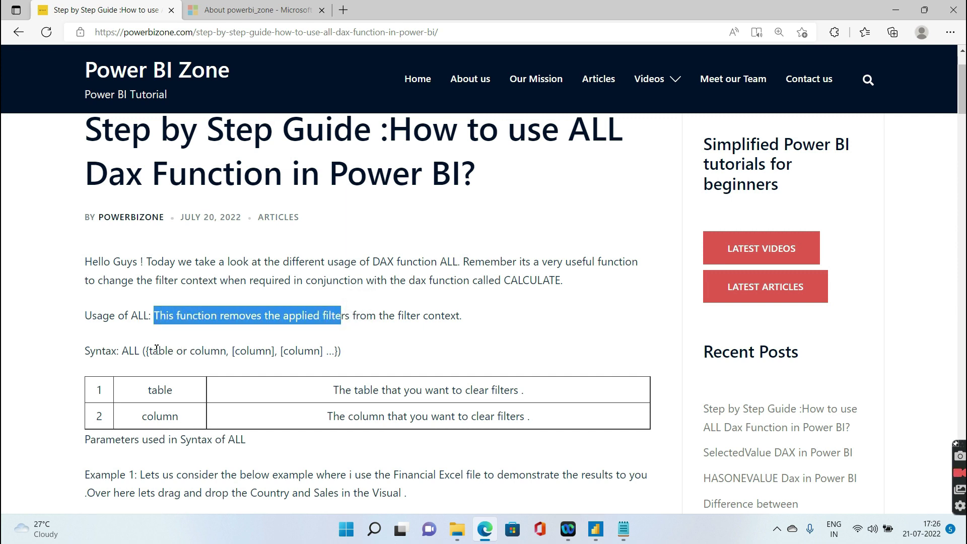
drag(150, 351, 215, 351)
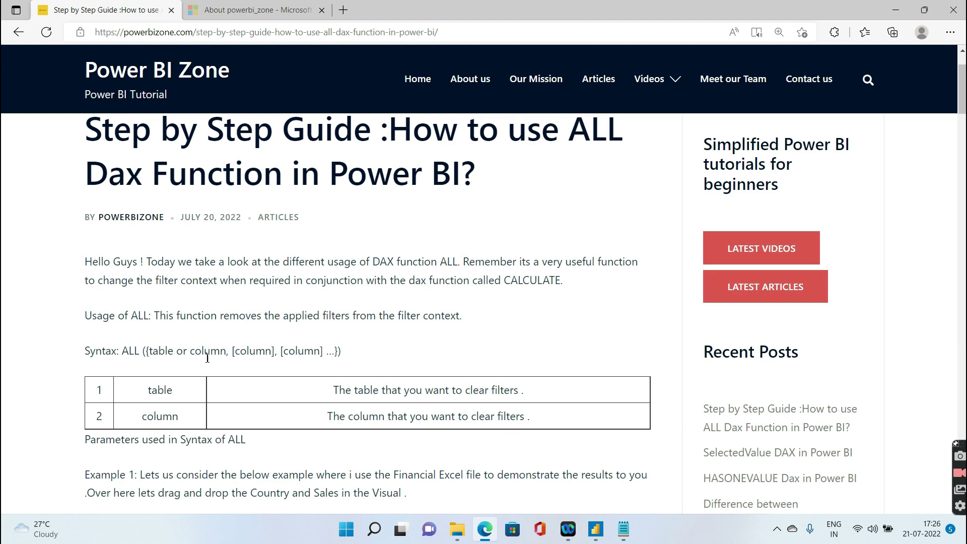
click(596, 529)
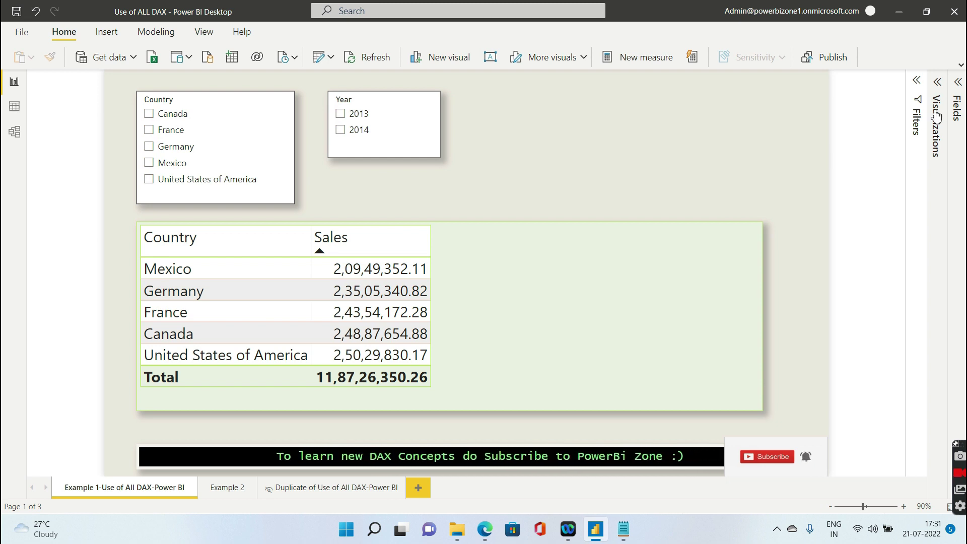
Expand the Fields pane to list the financials and Table using ALL tables.
click(958, 83)
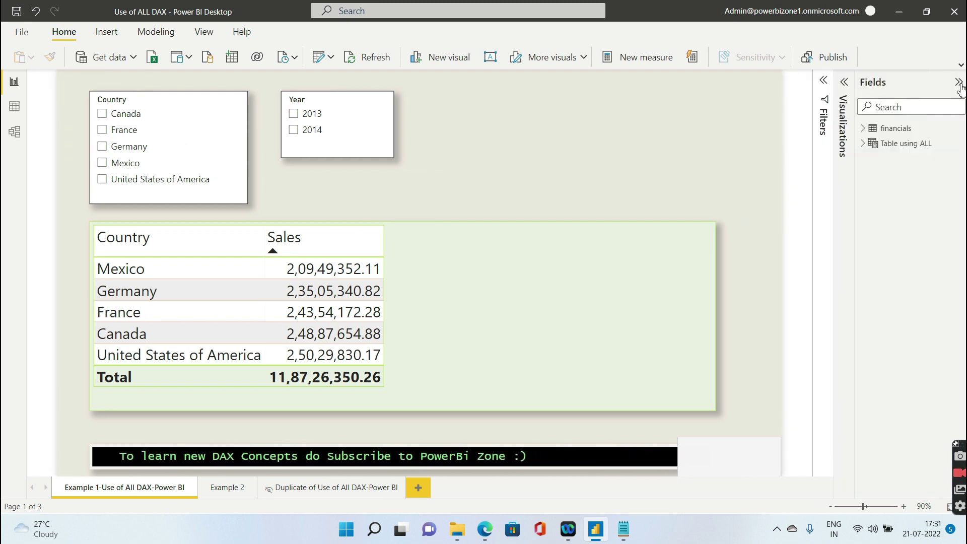
Review the ALL Sales formula CALCULATE(SUM(financials[Sales]), ALL(financials[Country])) and cancel without changes.
click(864, 130)
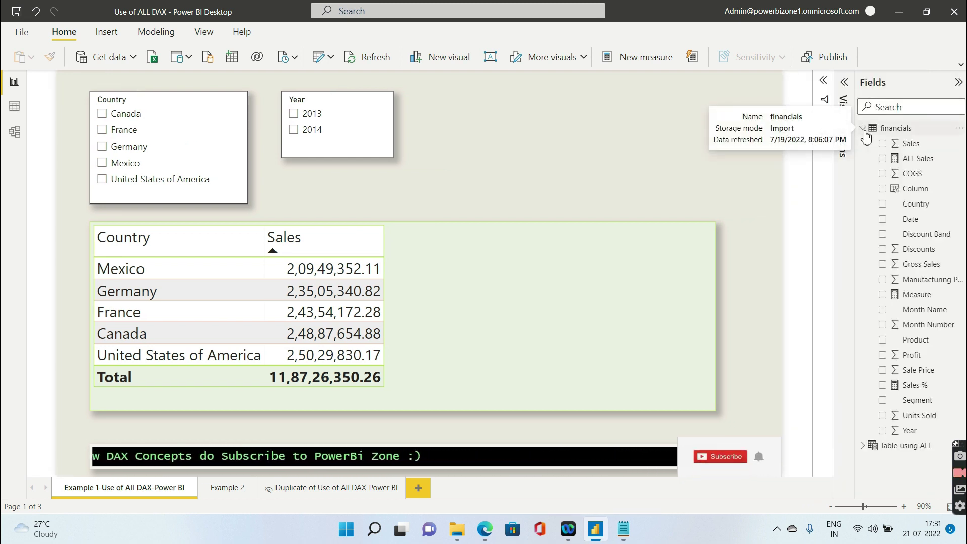
click(906, 160)
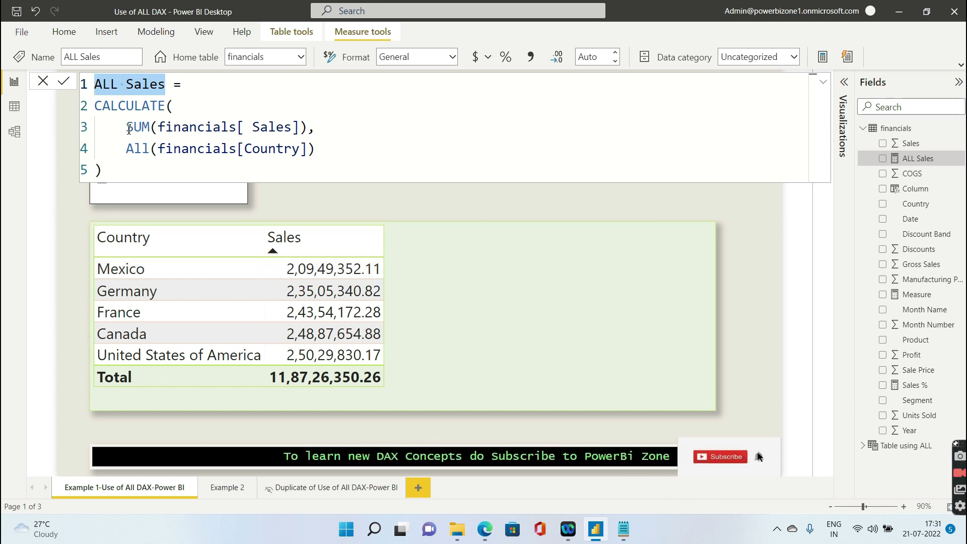
drag(126, 127, 316, 129)
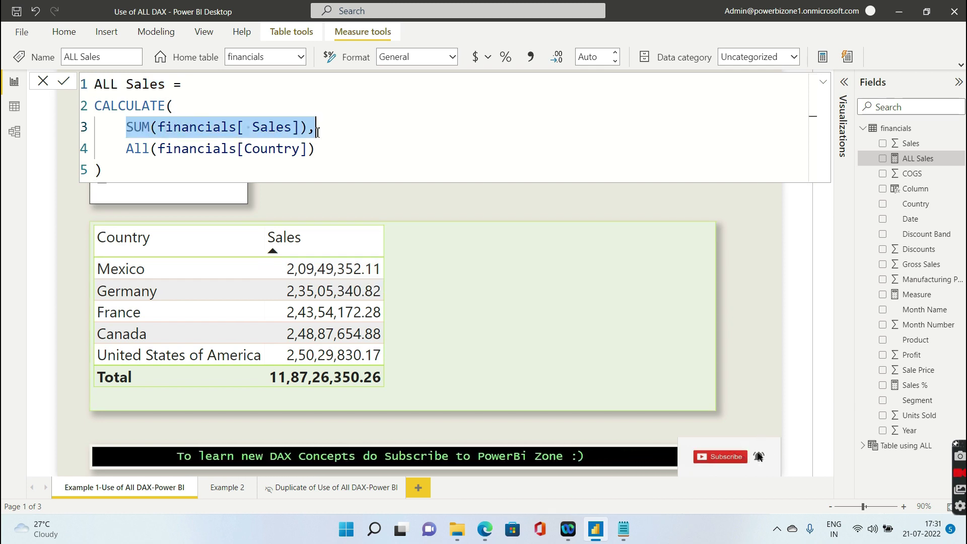
click(140, 151)
drag(139, 152, 321, 152)
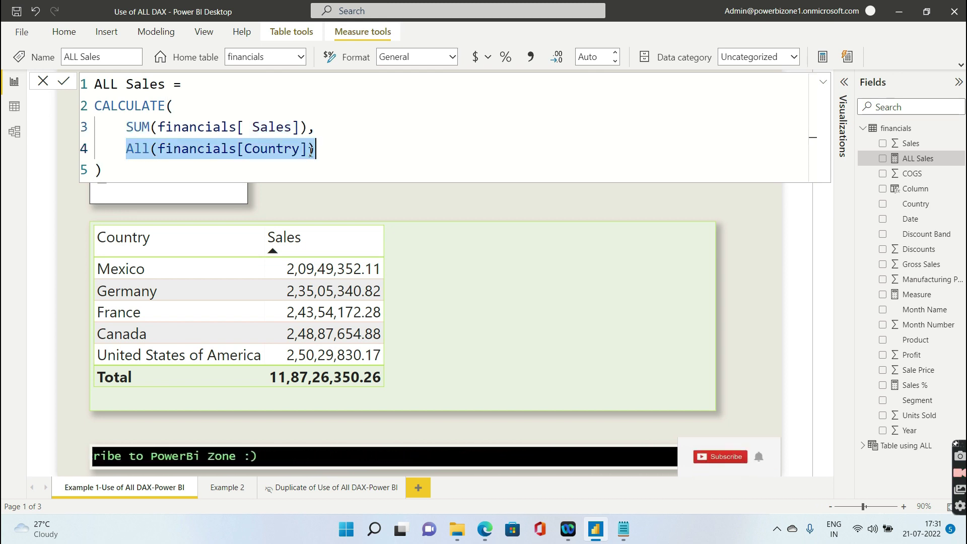
click(250, 150)
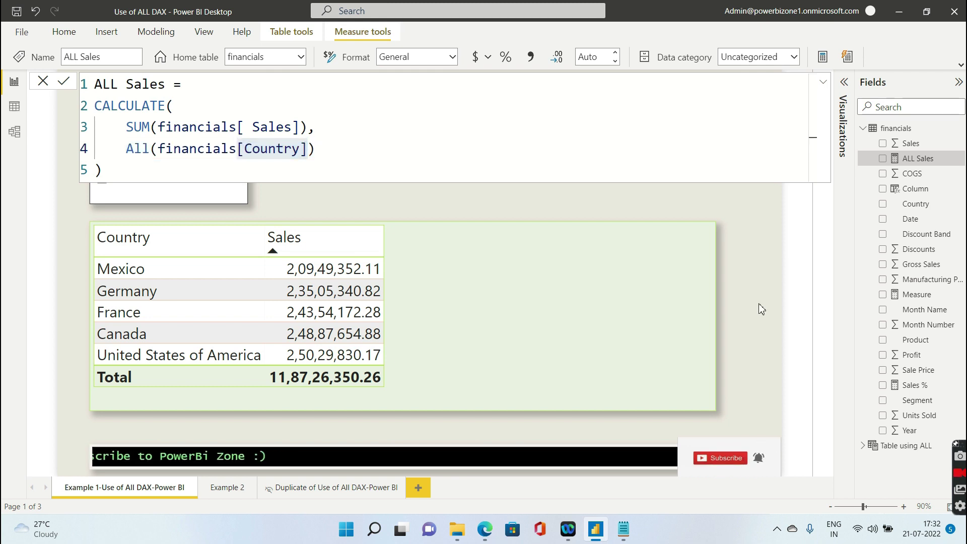
click(44, 82)
click(492, 276)
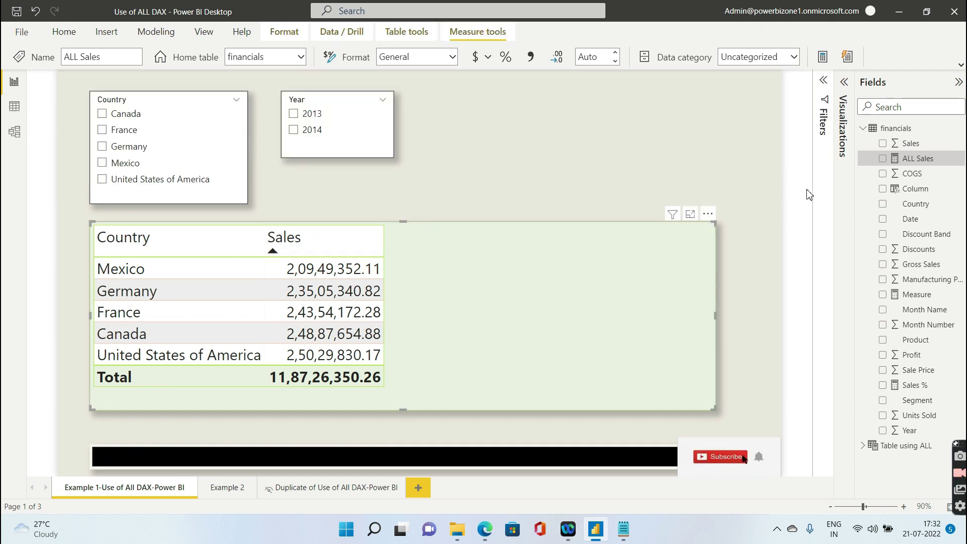
Add the ALL Sales and Sales % measures to the table, with Sales % totalling 100.00%.
click(882, 159)
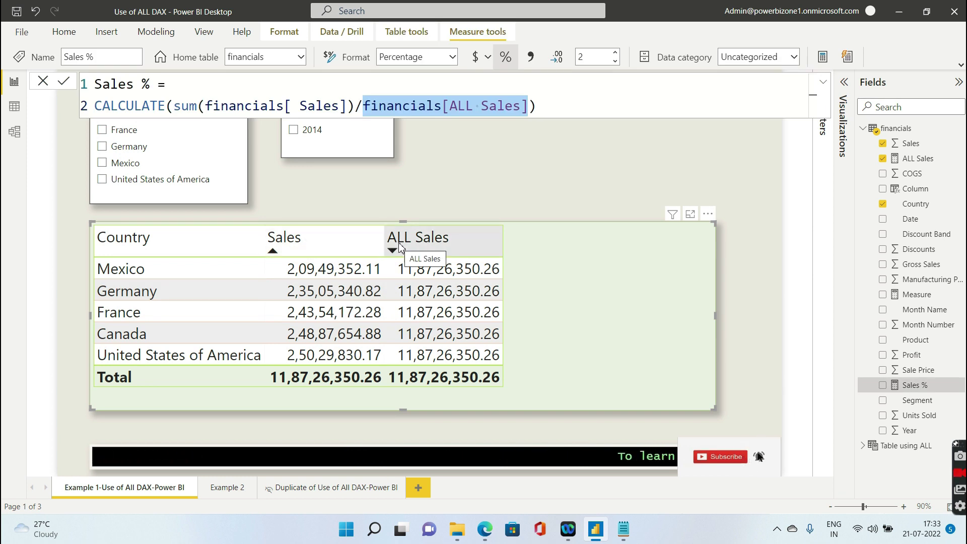
click(883, 387)
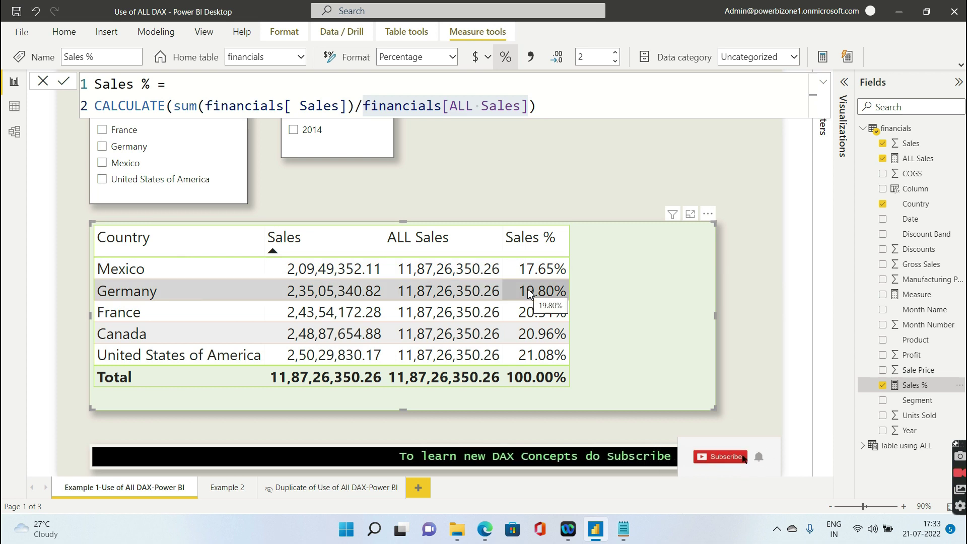
click(479, 129)
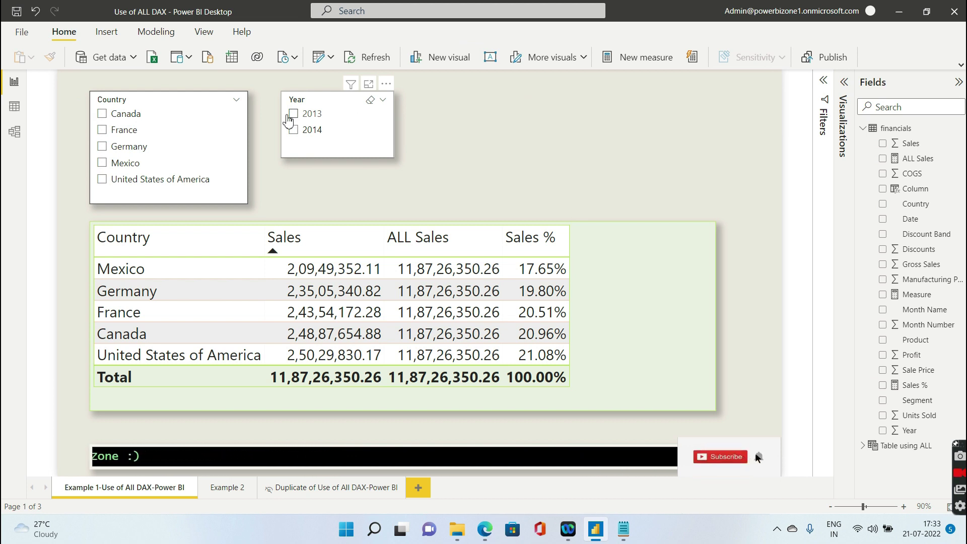
Select Canada, France and Germany in the Country slicer, leaving ALL Sales at 11,87,26,350.26.
click(103, 114)
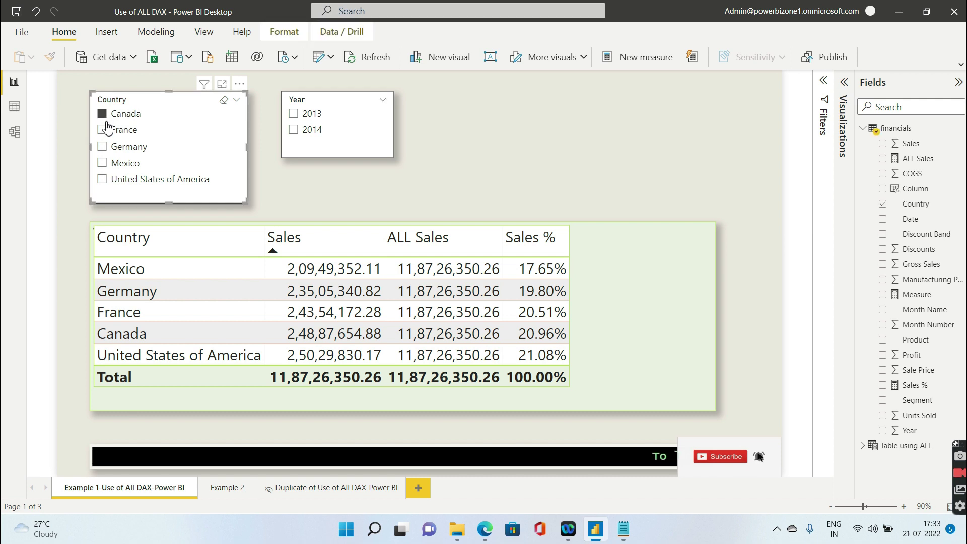
click(102, 130)
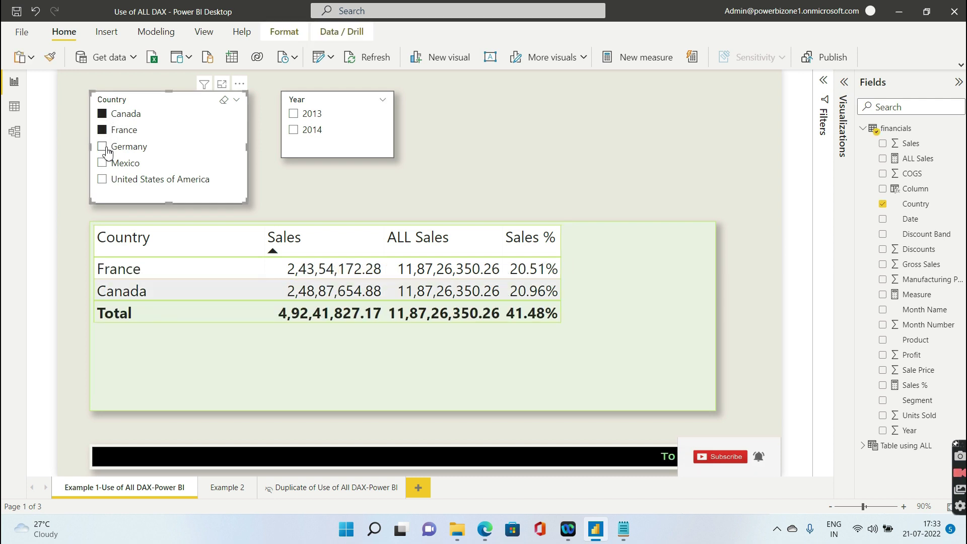
click(103, 147)
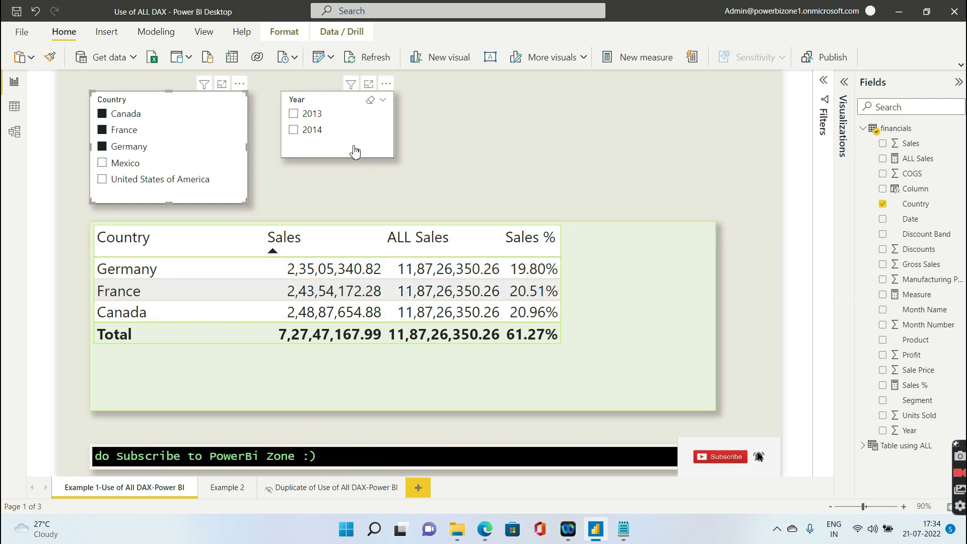
Filter the Year slicer to 2014, comparing against 2013, and expand the Filters pane.
click(293, 114)
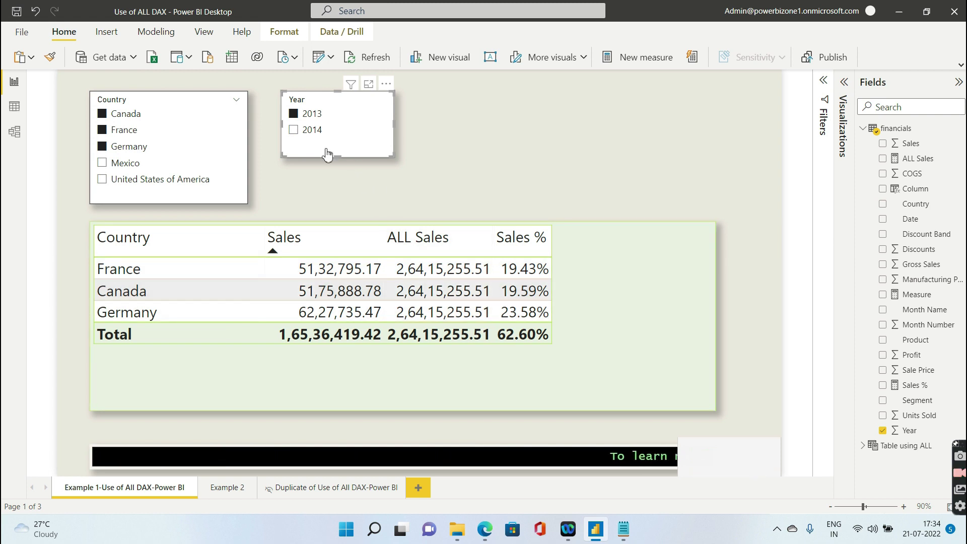
click(295, 131)
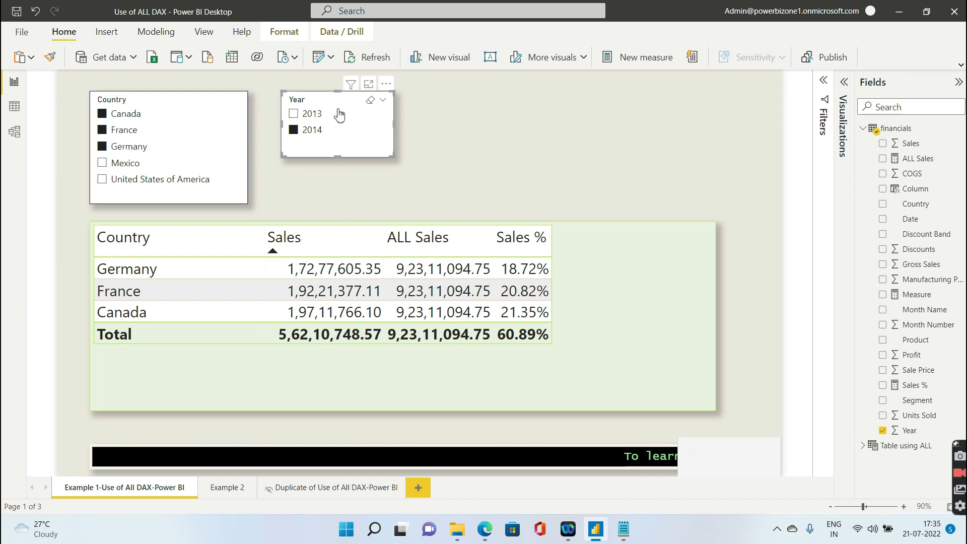
click(294, 113)
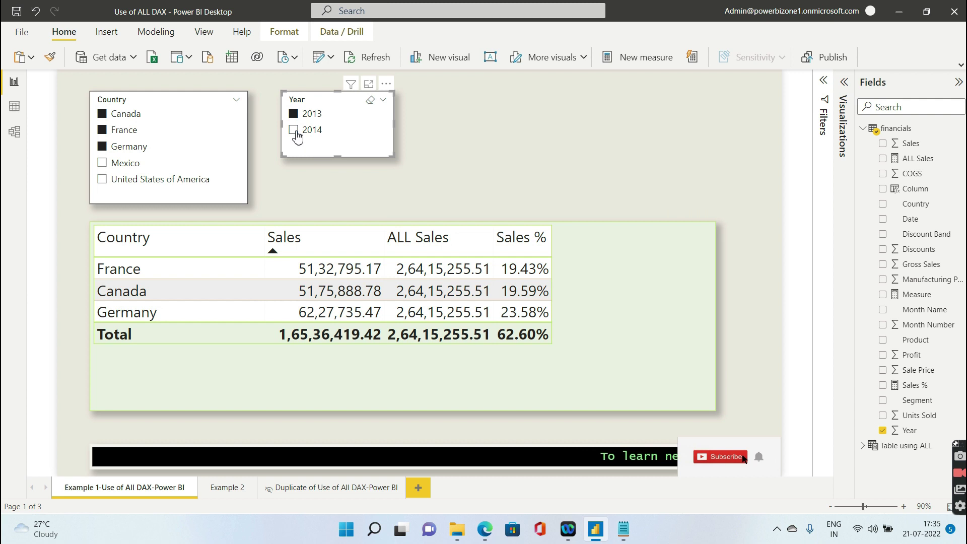
click(293, 130)
click(527, 160)
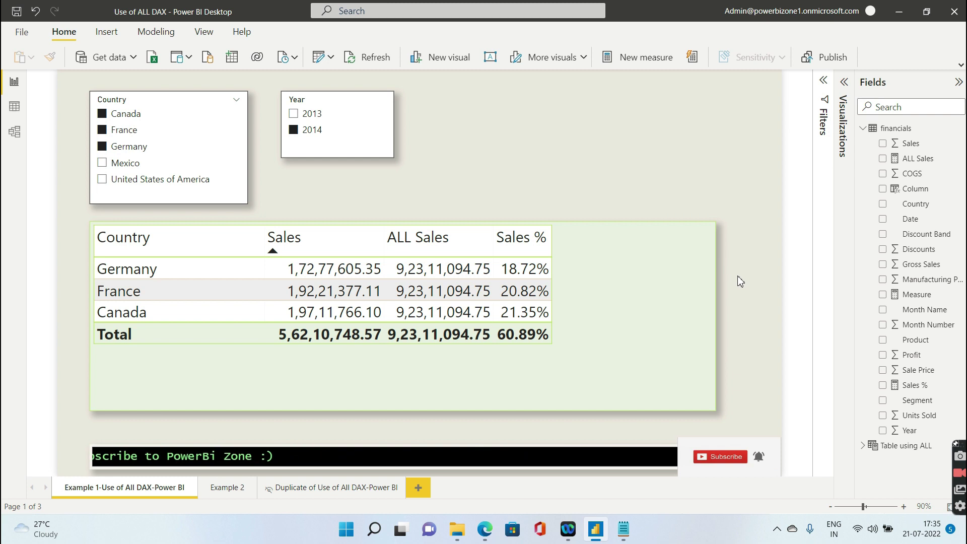
click(823, 81)
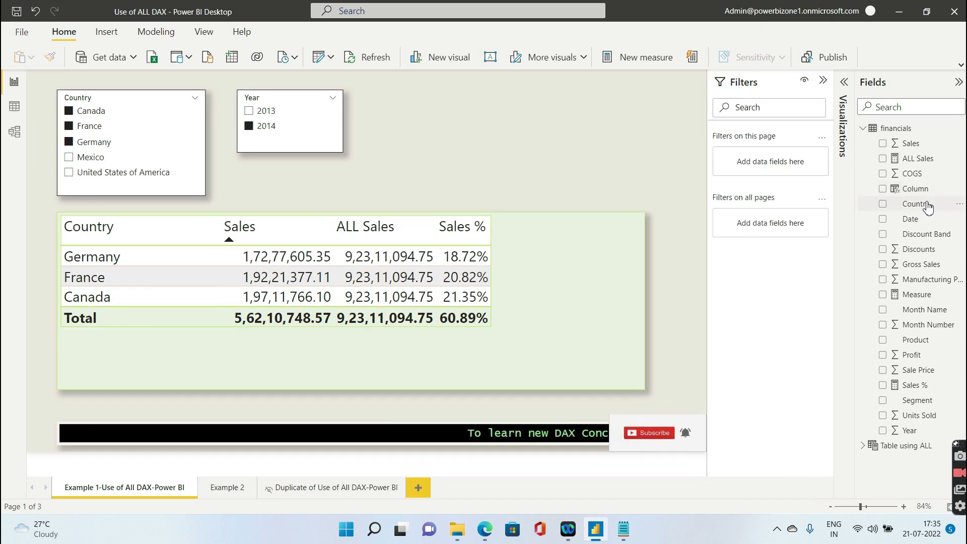
Add an all-pages Country filter for Canada, France and Germany, then clear the 2014 year selection.
drag(928, 207, 789, 227)
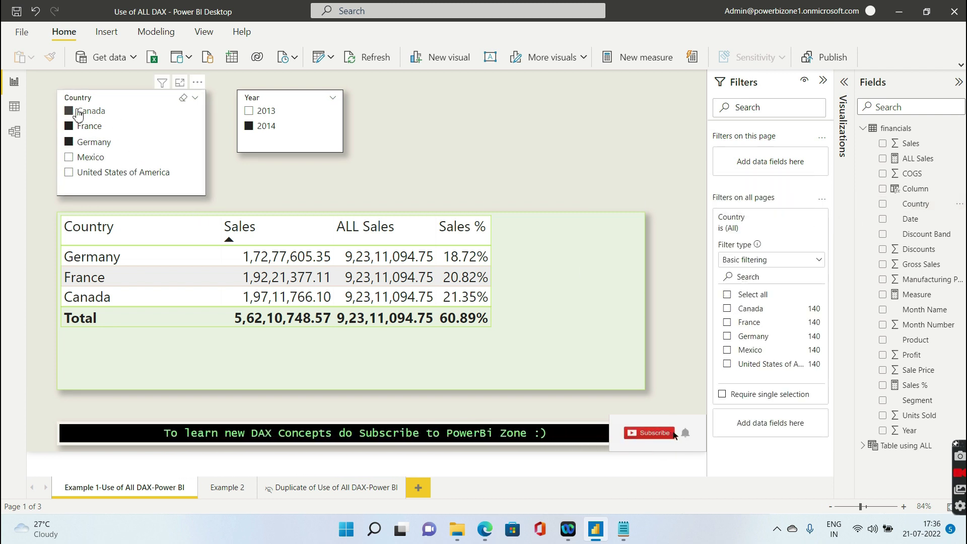
click(728, 309)
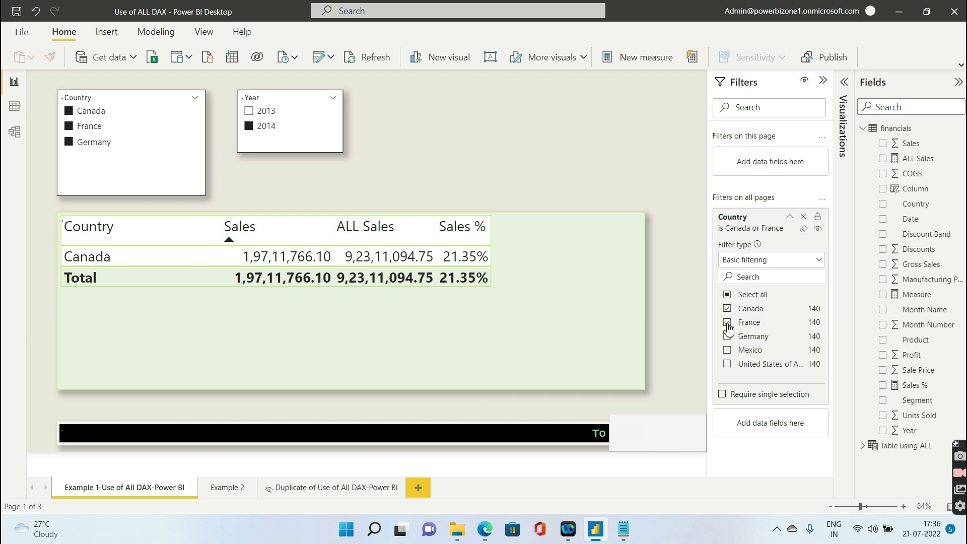
click(728, 341)
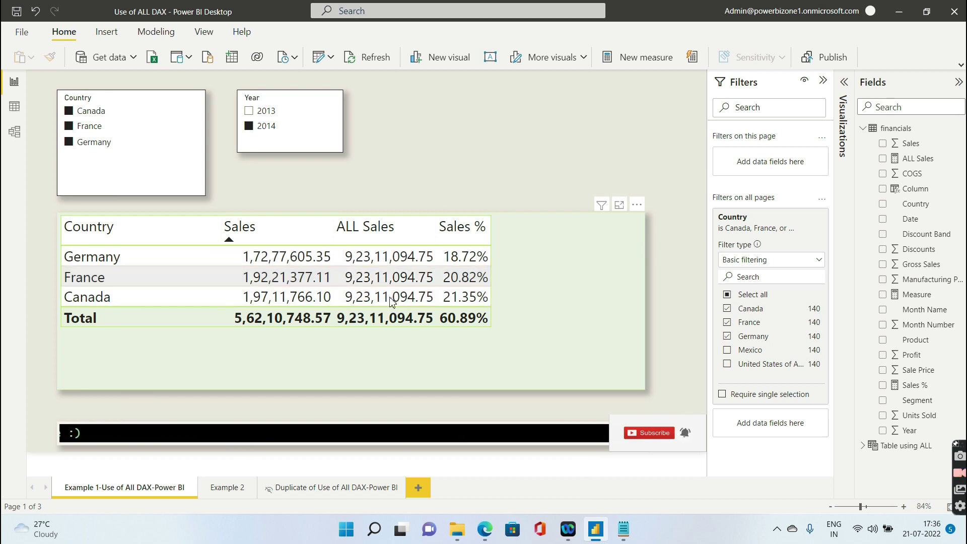
click(249, 127)
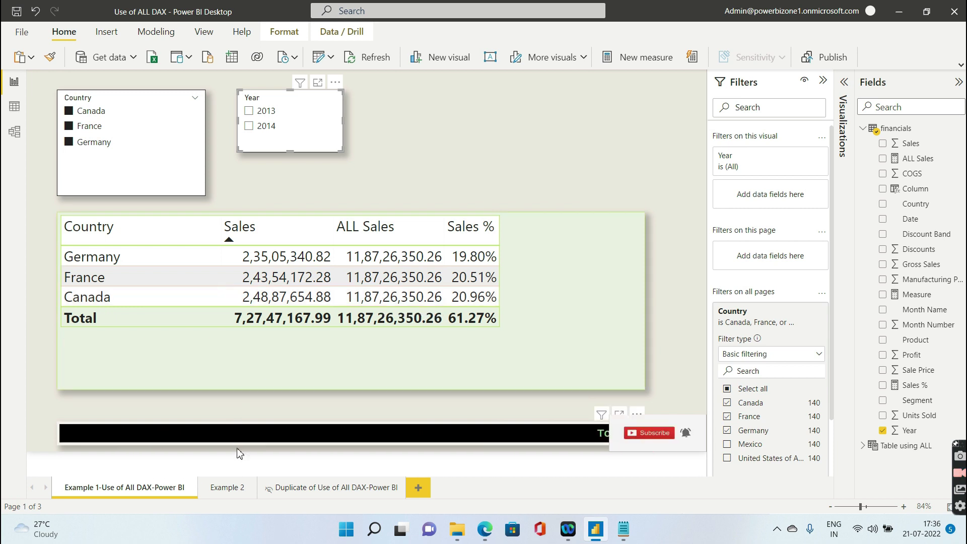
click(228, 487)
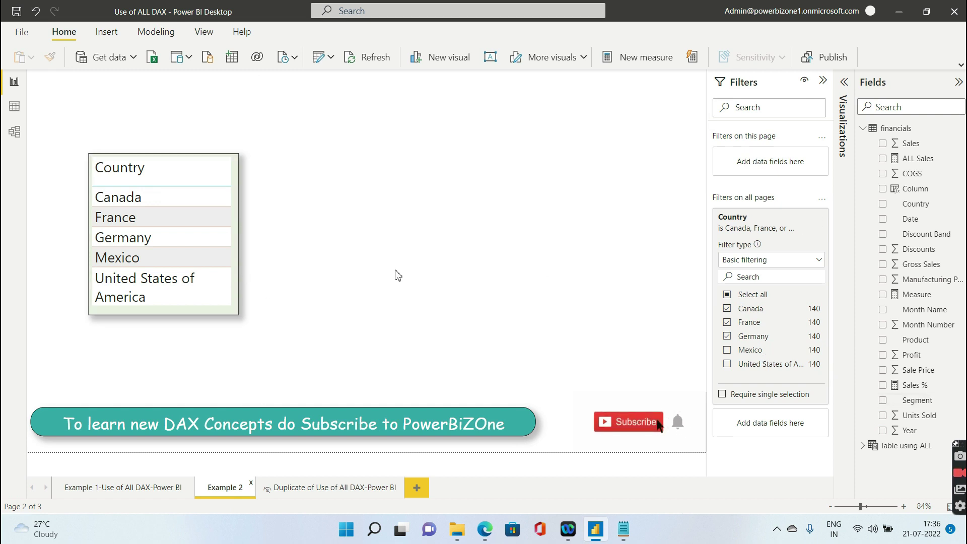
Select the Example 2 Country slicer and view the Table using ALL definition, ALL(financials[Country]).
click(234, 257)
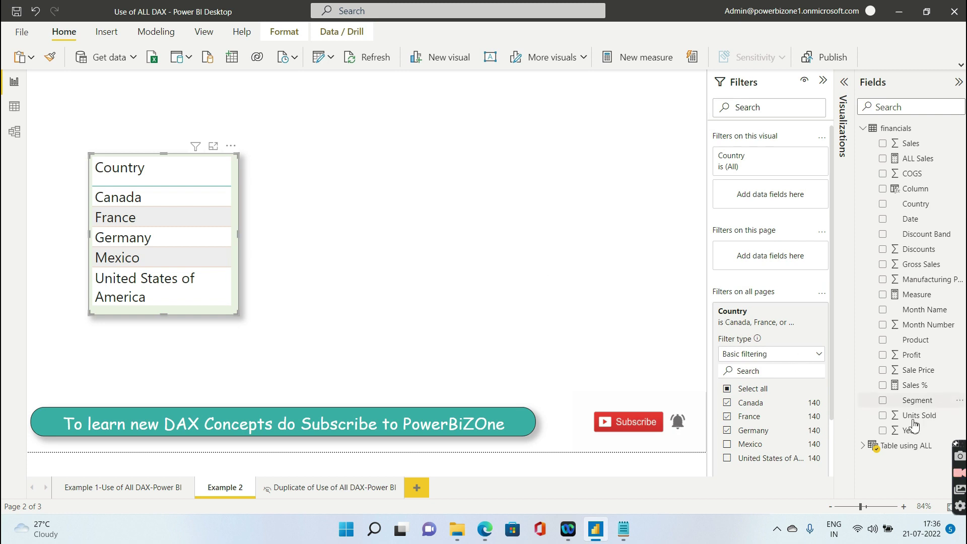
click(905, 448)
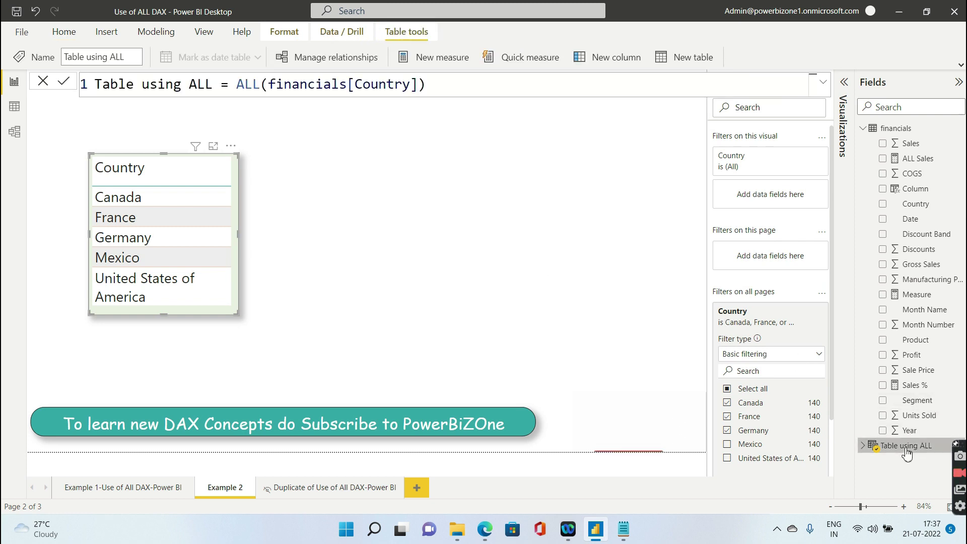